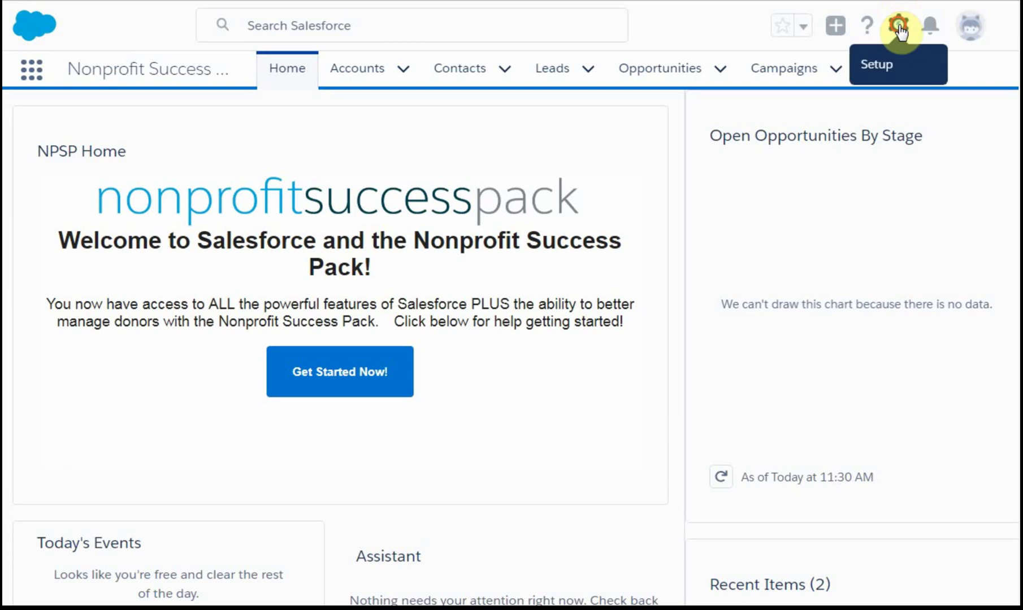
From the nonprofit home page, go to Setup > Process Automation > Workflow Rules
click(898, 28)
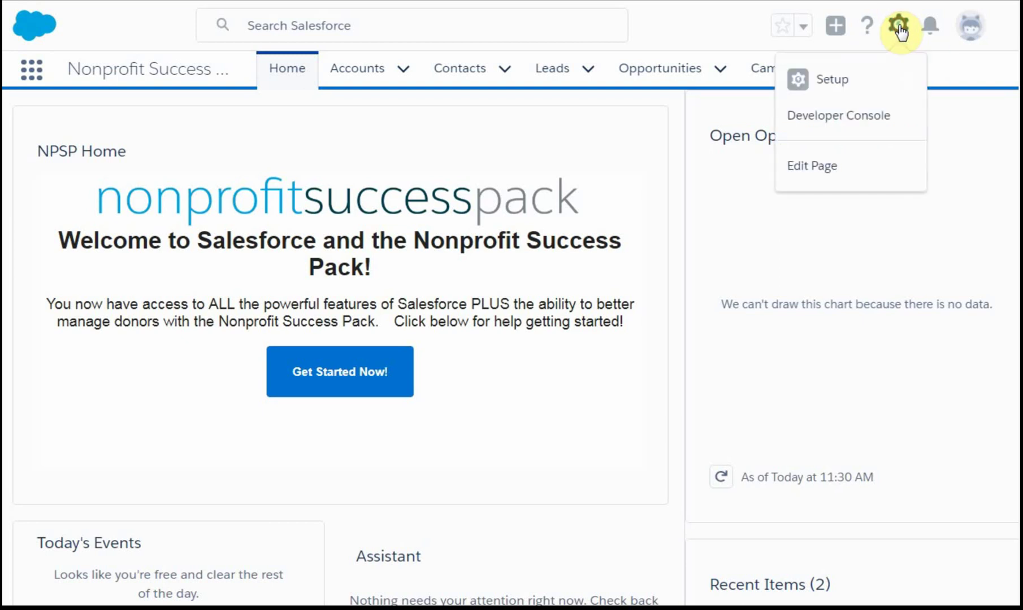
click(827, 83)
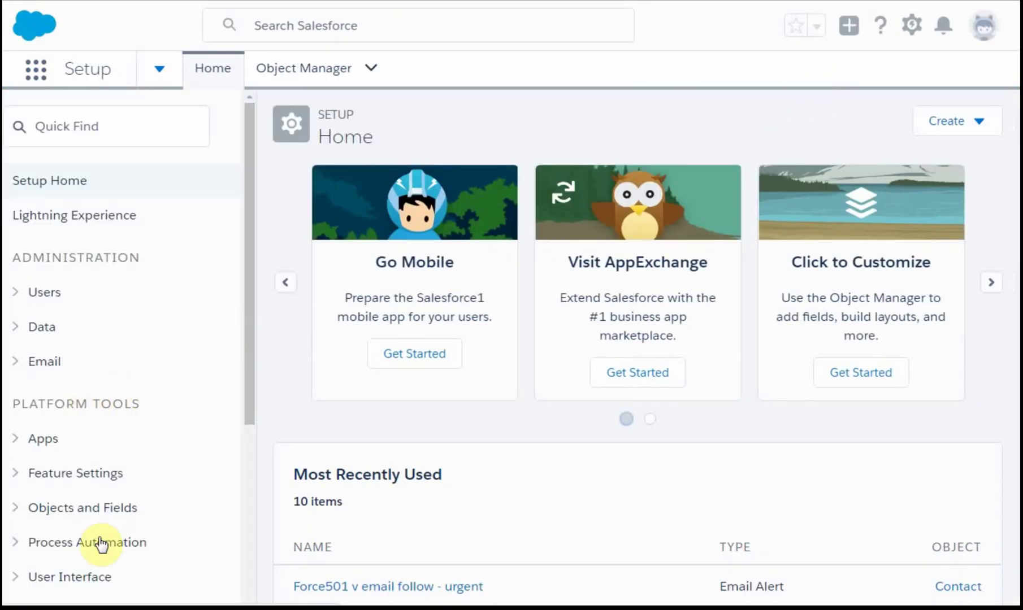
click(78, 544)
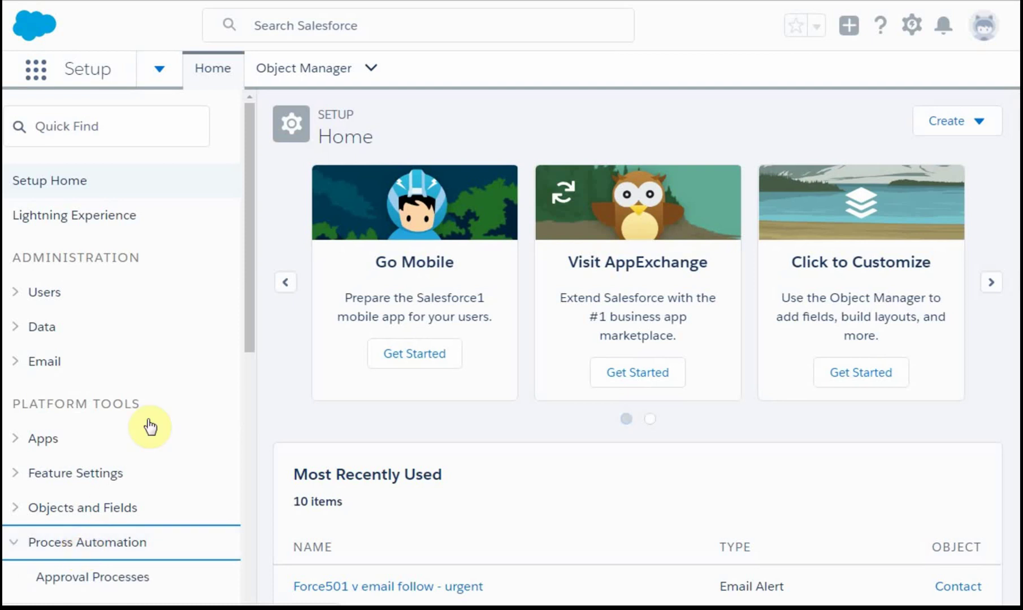
drag(248, 316, 230, 425)
scroll(229, 430, down, 2)
Continue past the Understanding Workflow introduction and review the All Workflow Rules list
click(91, 509)
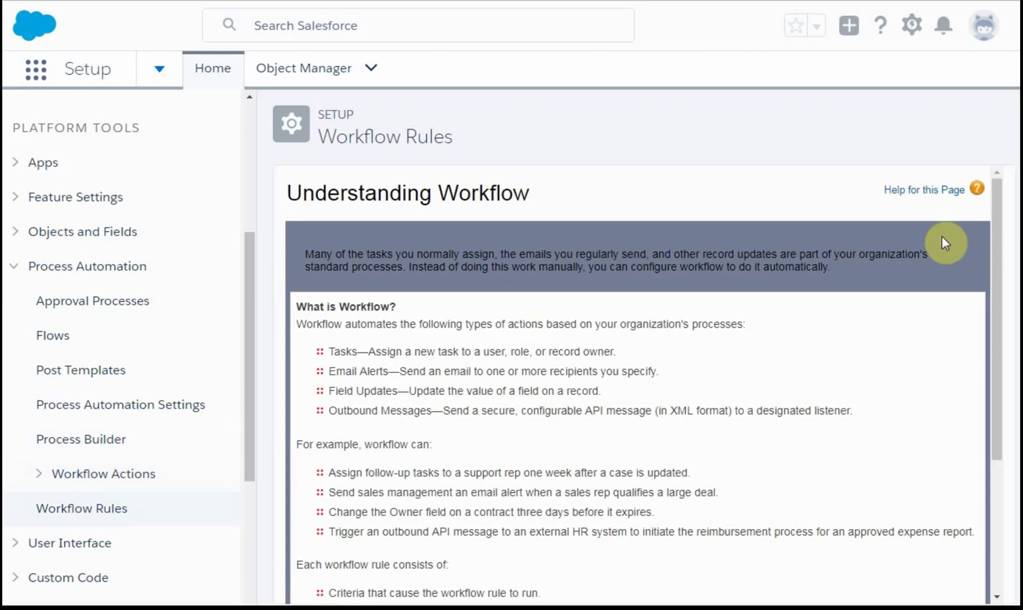
drag(999, 224, 984, 370)
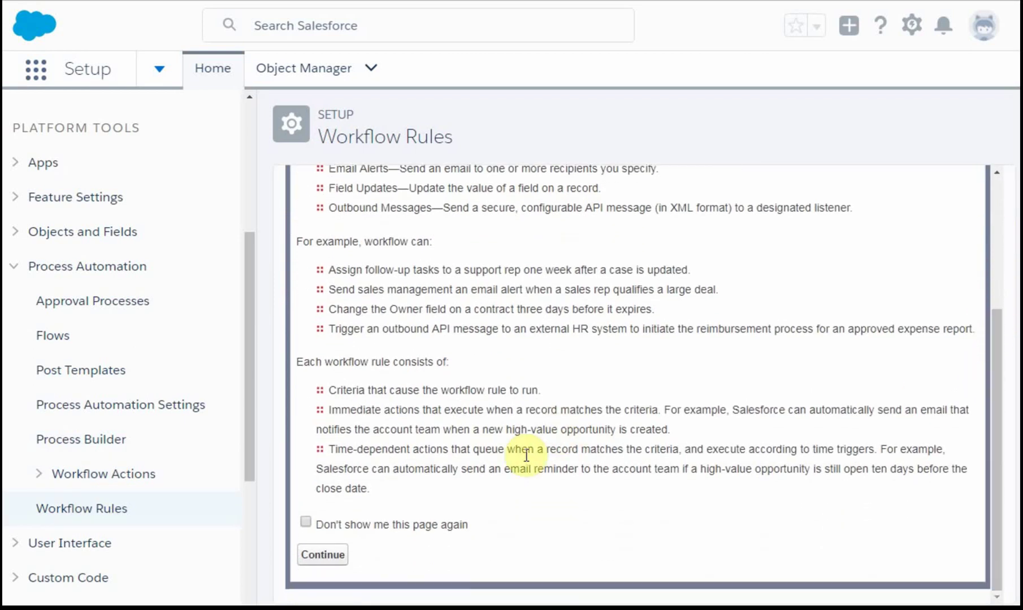
click(338, 556)
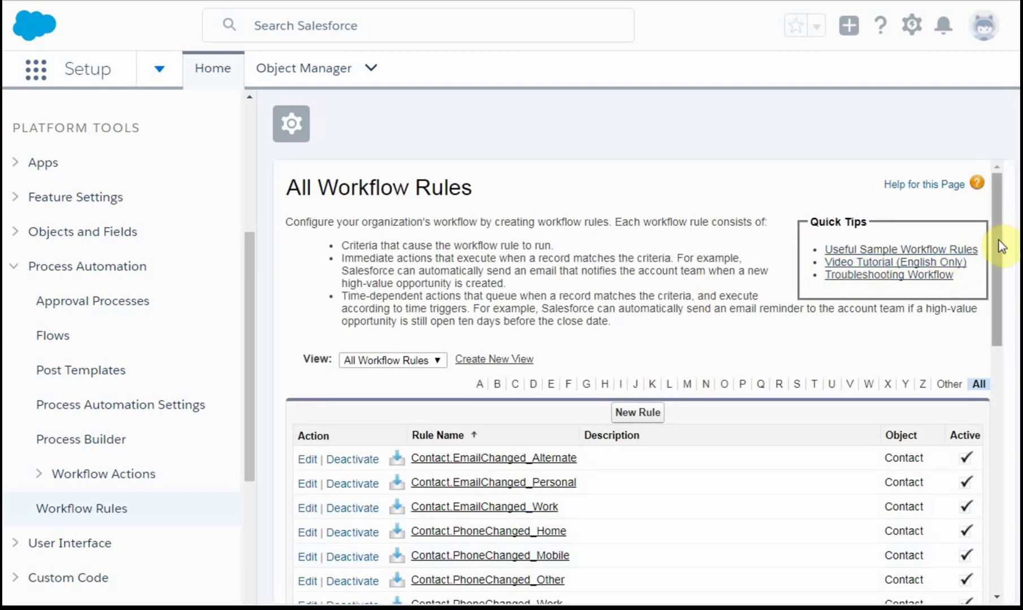
drag(998, 239, 963, 276)
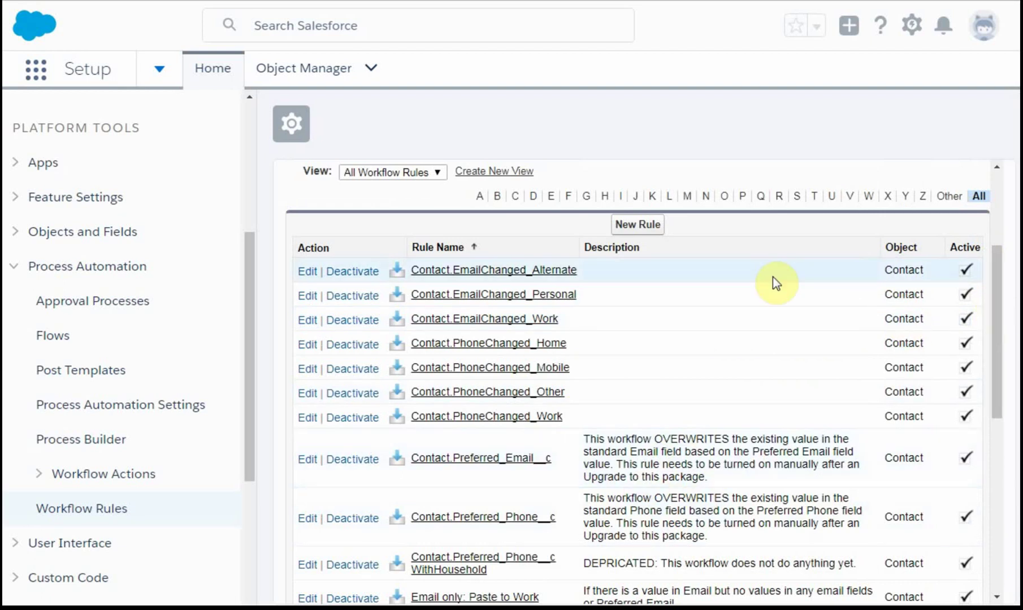
drag(995, 288, 960, 502)
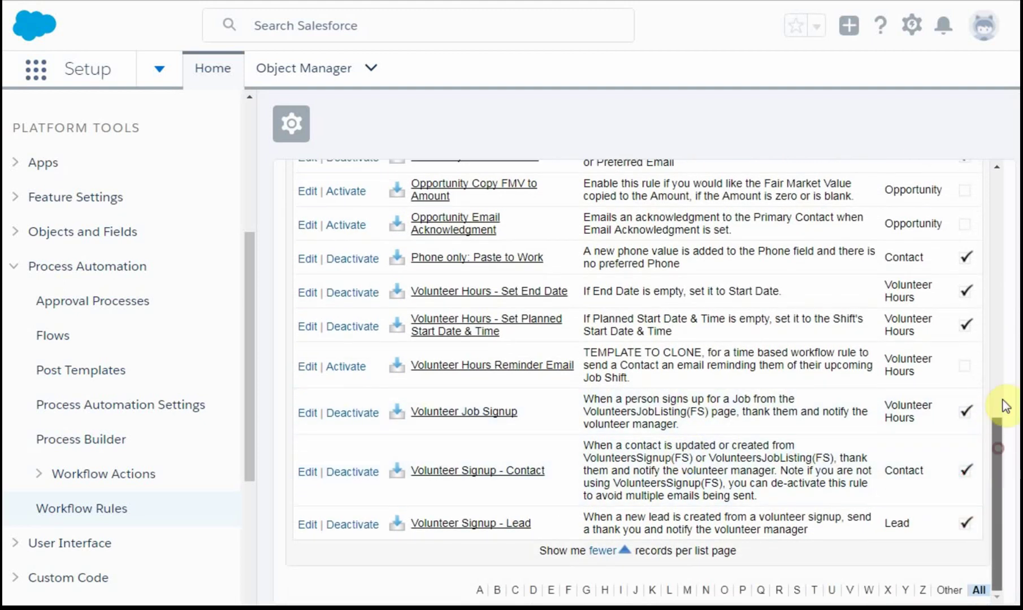
drag(1003, 402, 1011, 260)
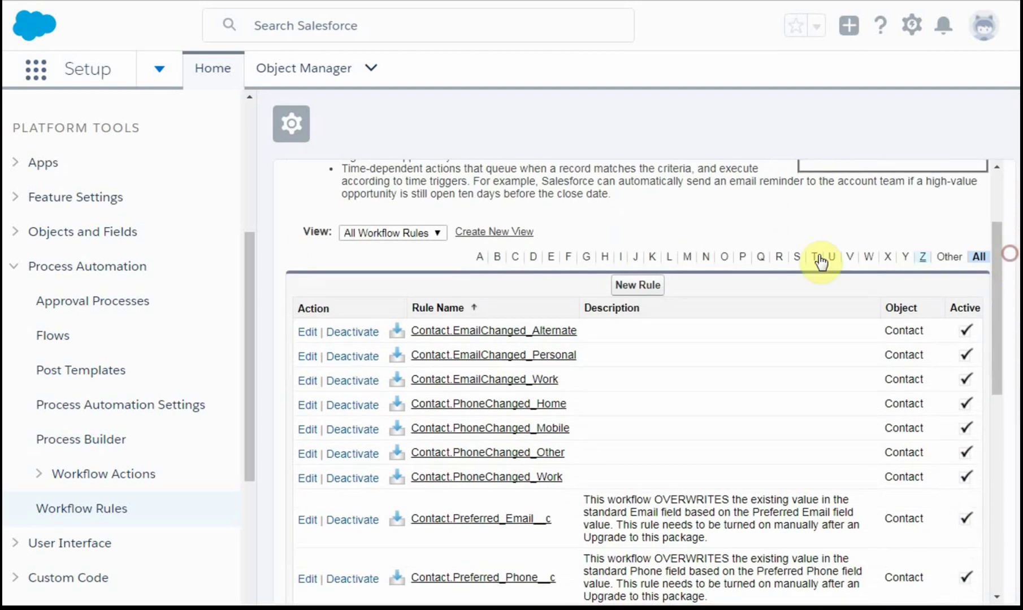
Create a new workflow rule for the Contact object and advance to step 2
click(623, 292)
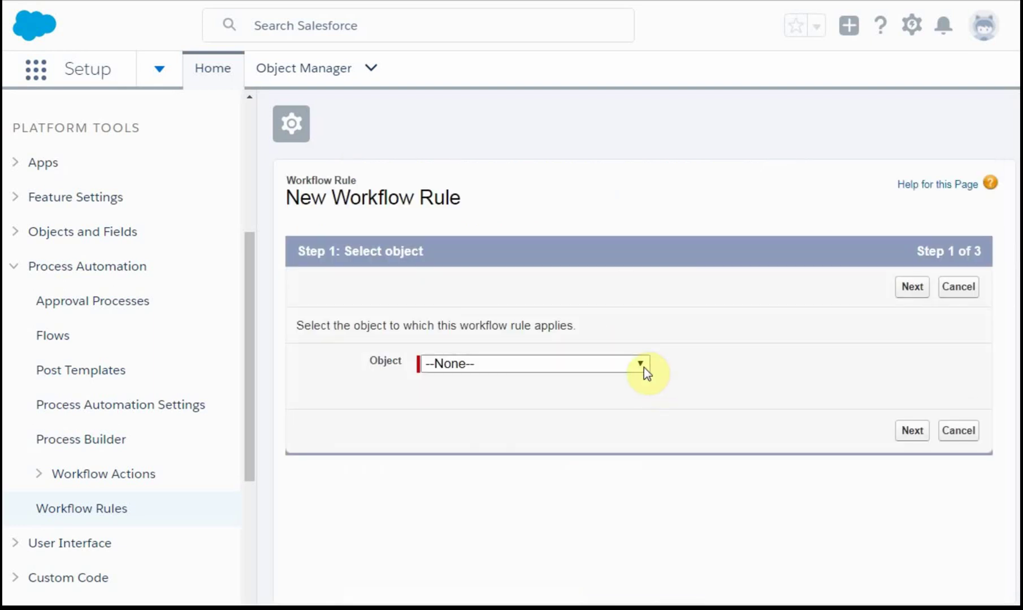
click(643, 368)
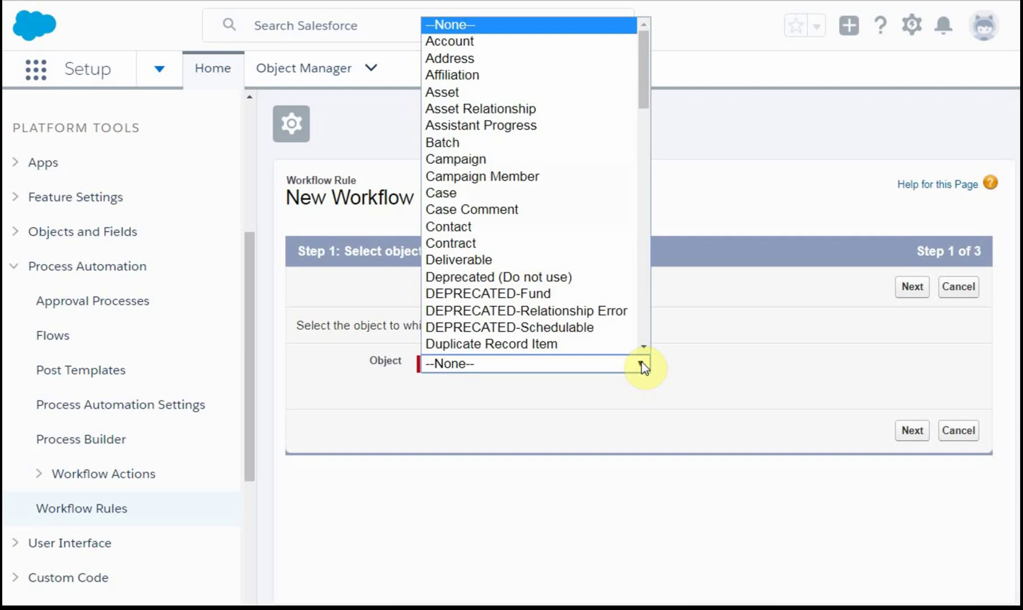
click(591, 227)
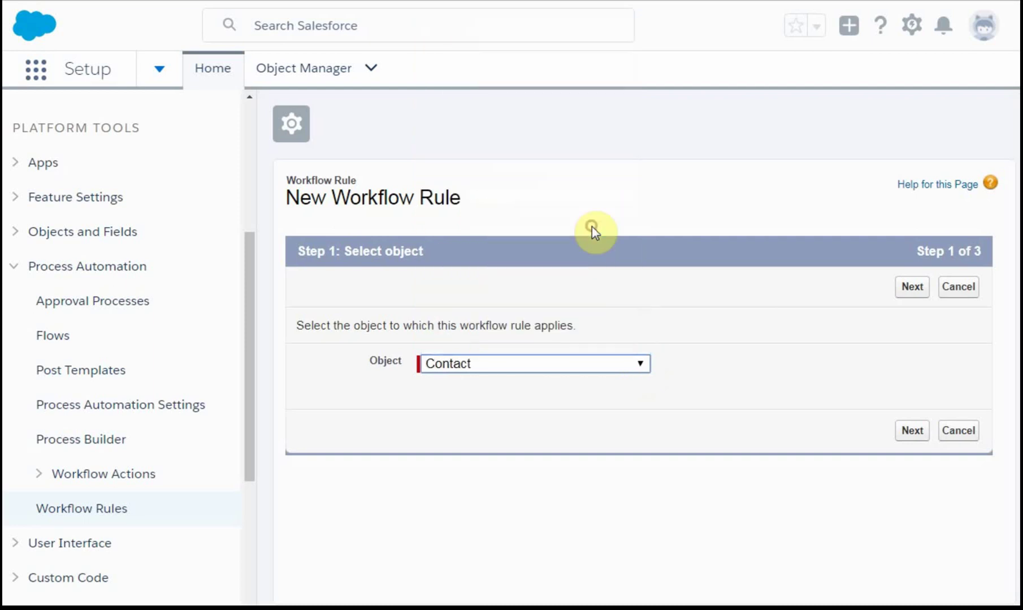
click(909, 296)
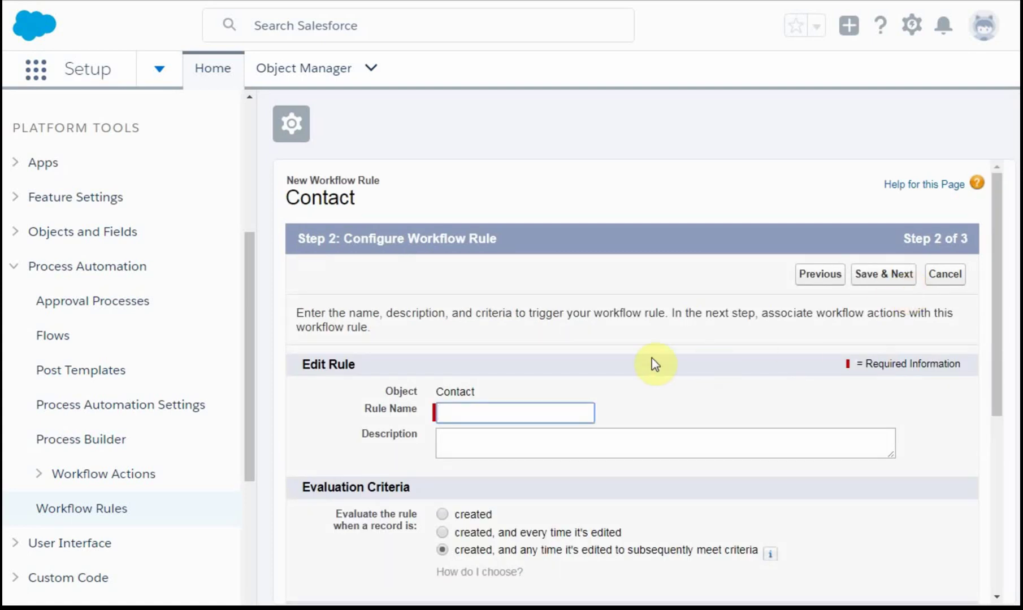
Name the rule 'Test Send Resp to Urgent Request' and leave the description blank
click(519, 416)
text(t Send Resp to Urgent)
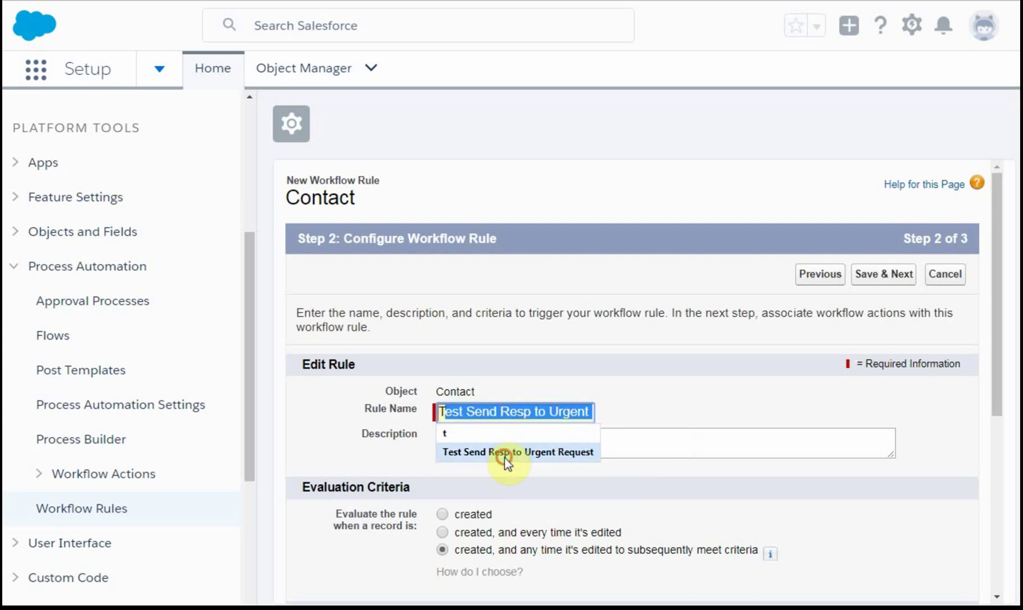
click(507, 455)
click(524, 444)
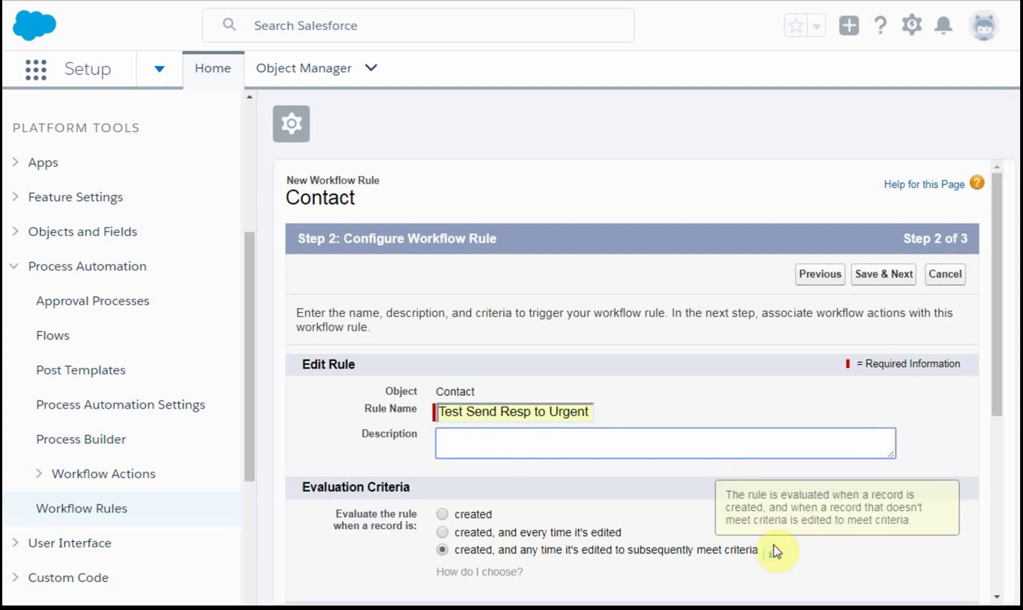
scroll(832, 543, down, 4)
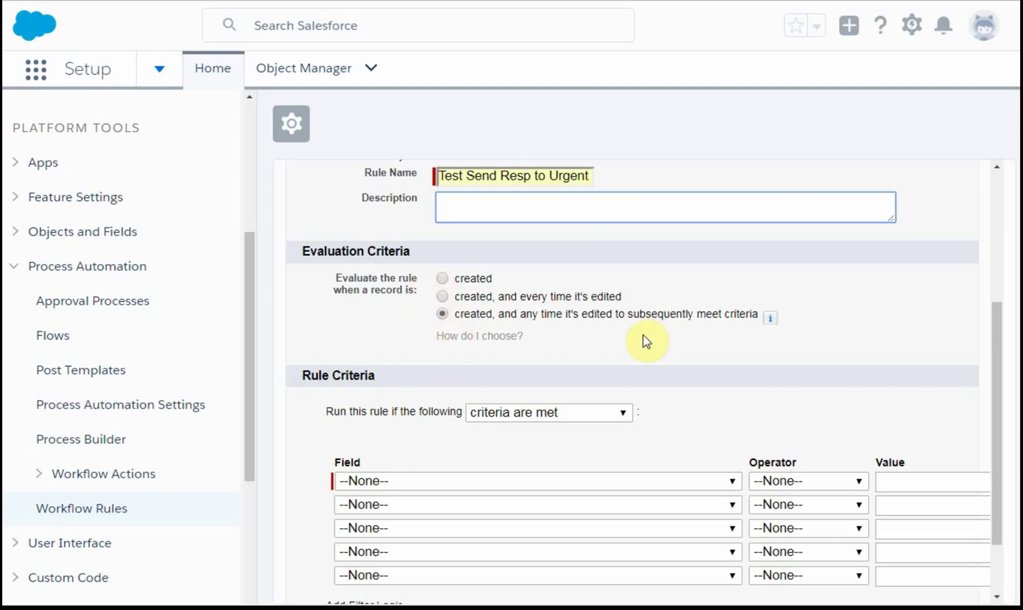
Set the rule criteria to Contact: Required Service equals true
click(366, 325)
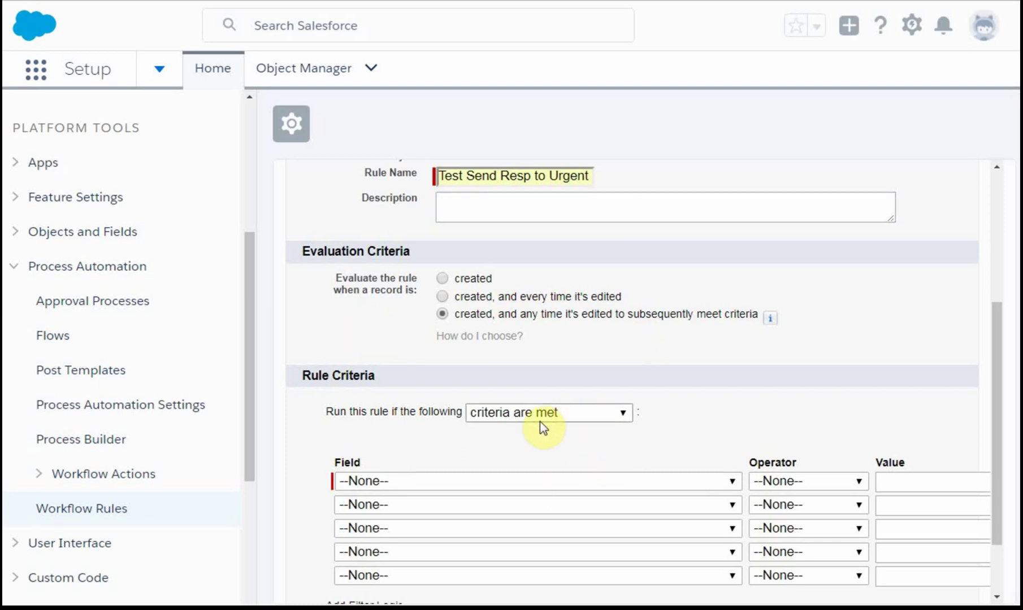
click(730, 484)
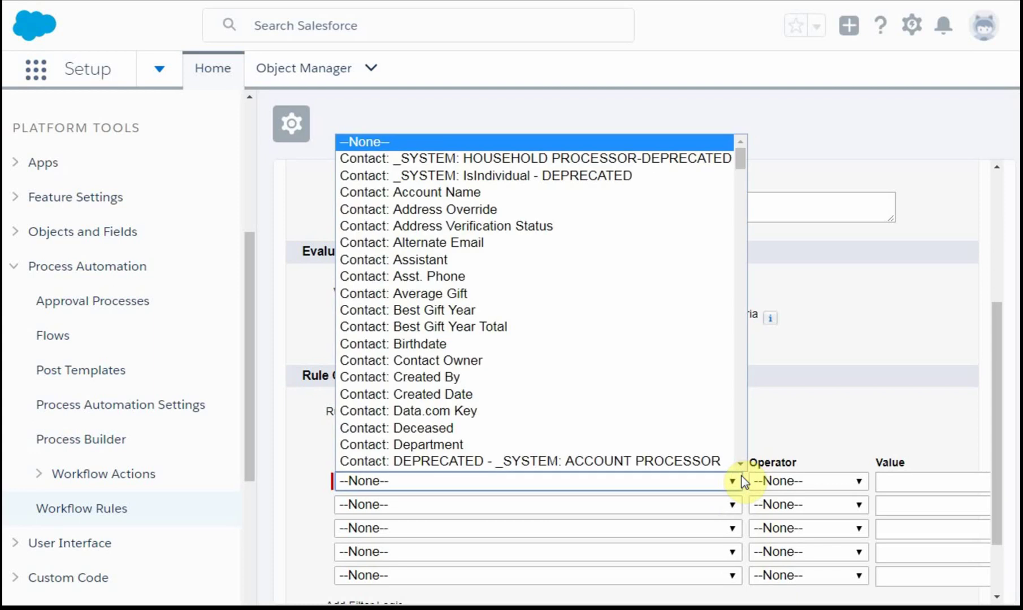
drag(737, 159, 712, 263)
click(472, 283)
click(854, 481)
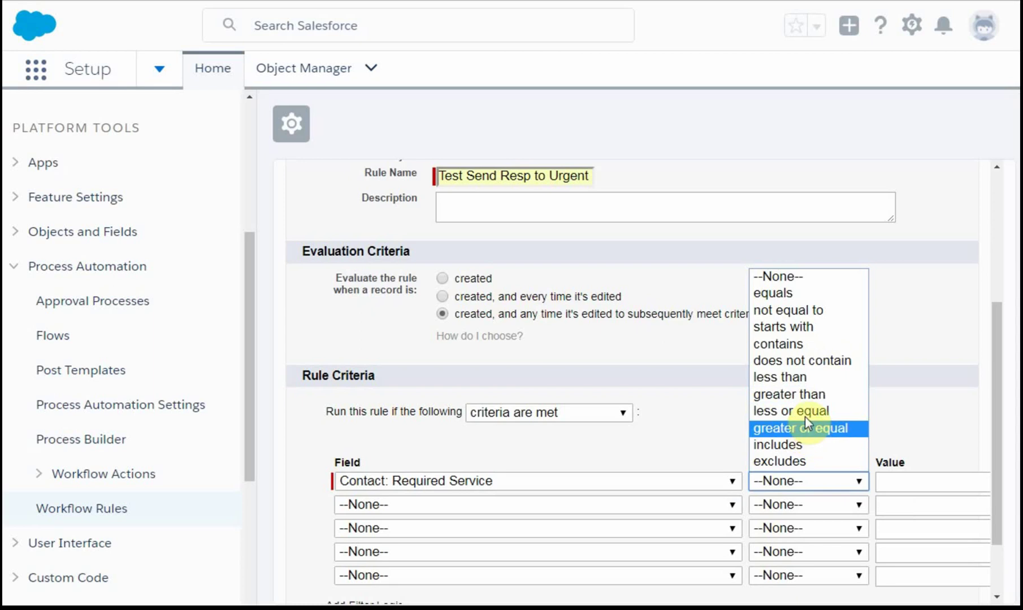
click(799, 292)
click(912, 480)
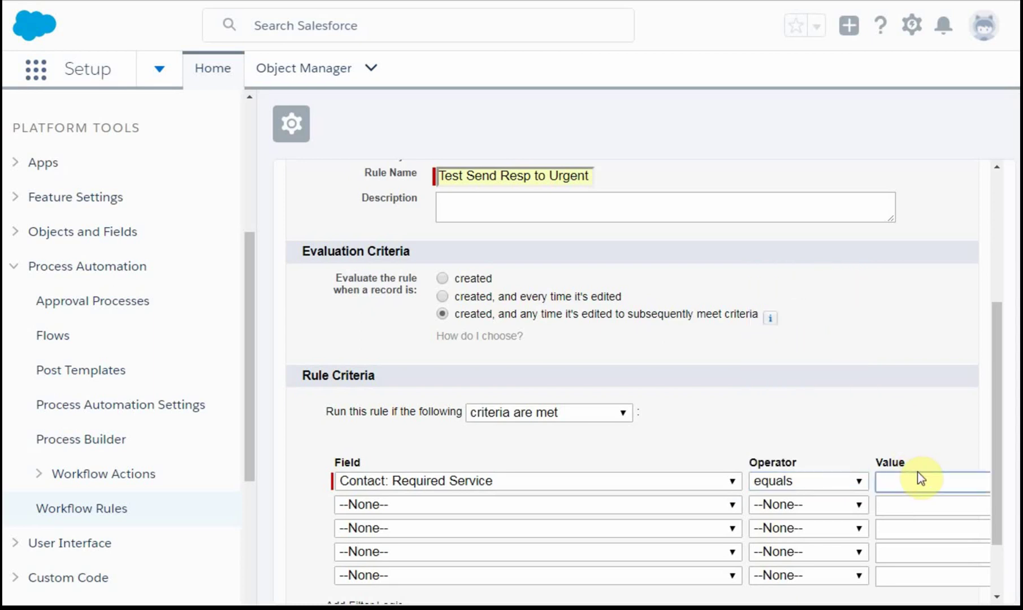
text(true)
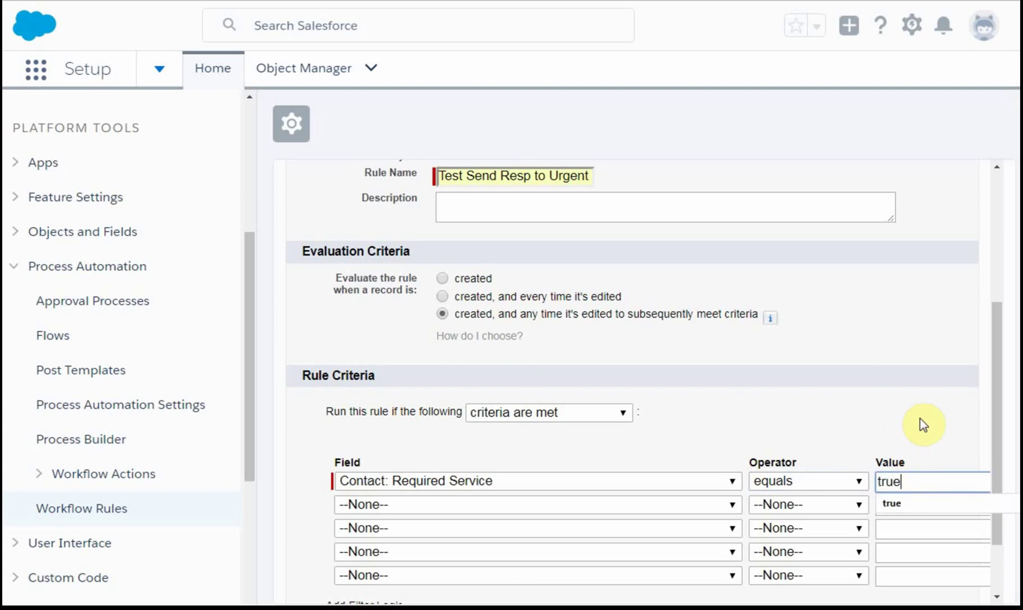
scroll(1000, 401, down, 3)
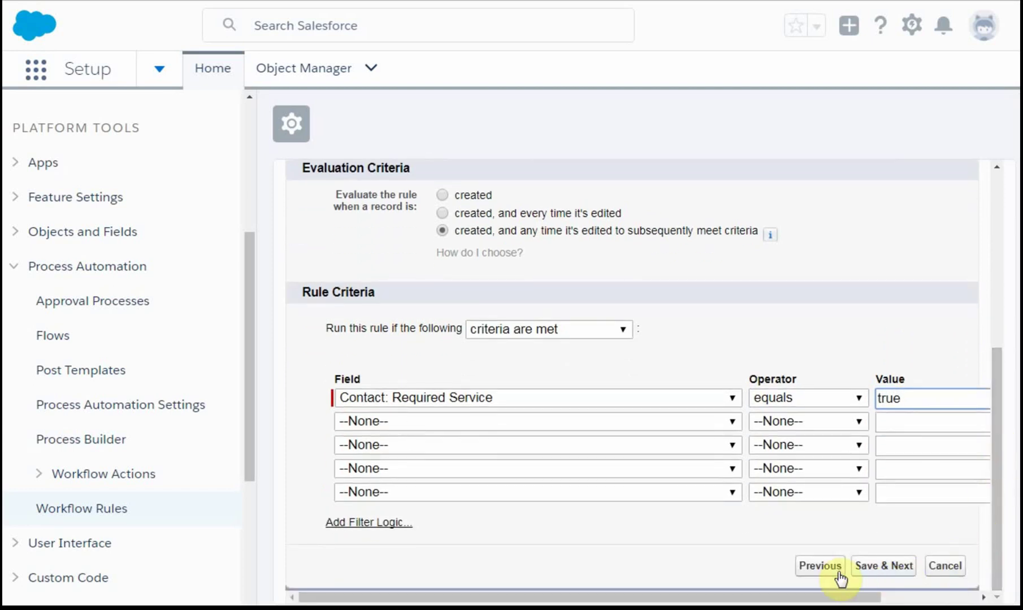
Save the criteria and choose to add an existing workflow action
click(894, 570)
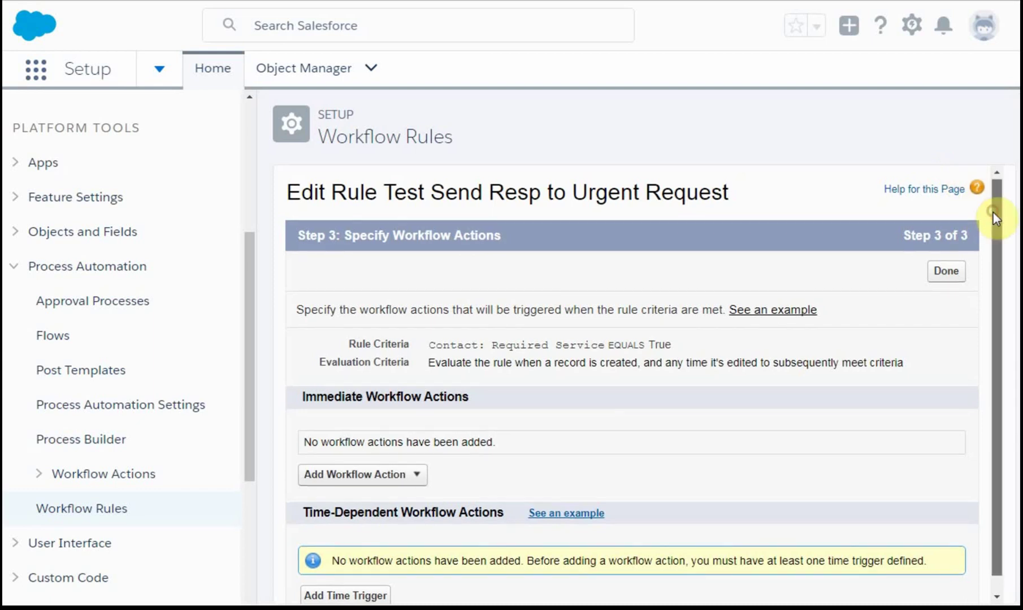
drag(994, 212, 974, 281)
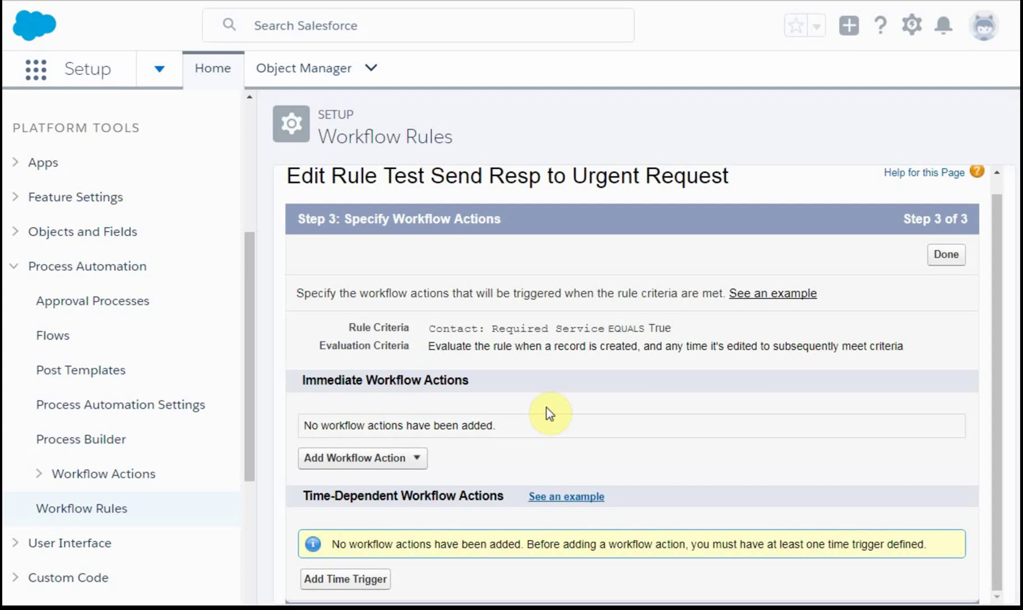
click(415, 459)
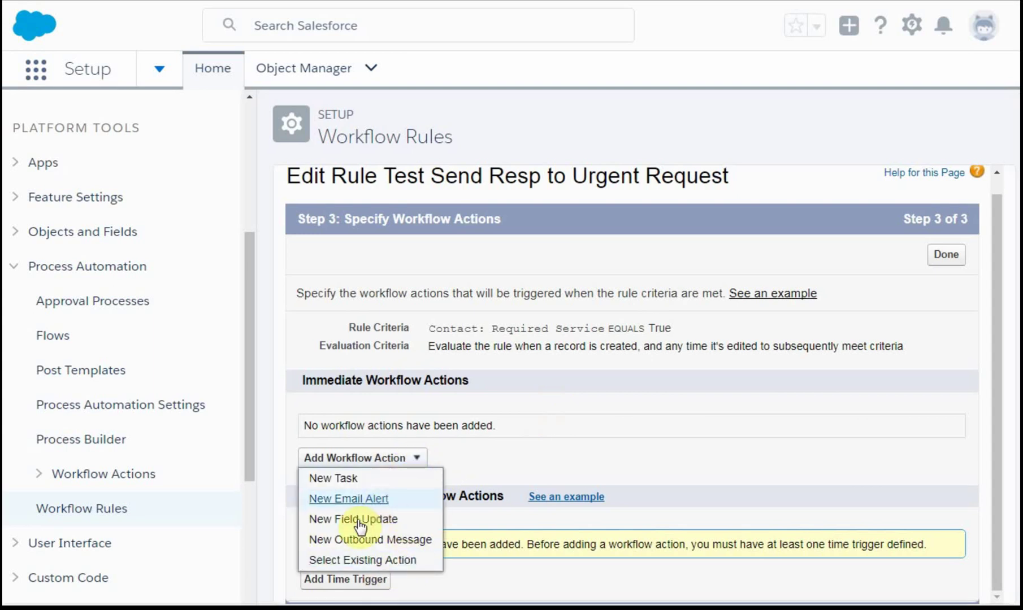
click(391, 558)
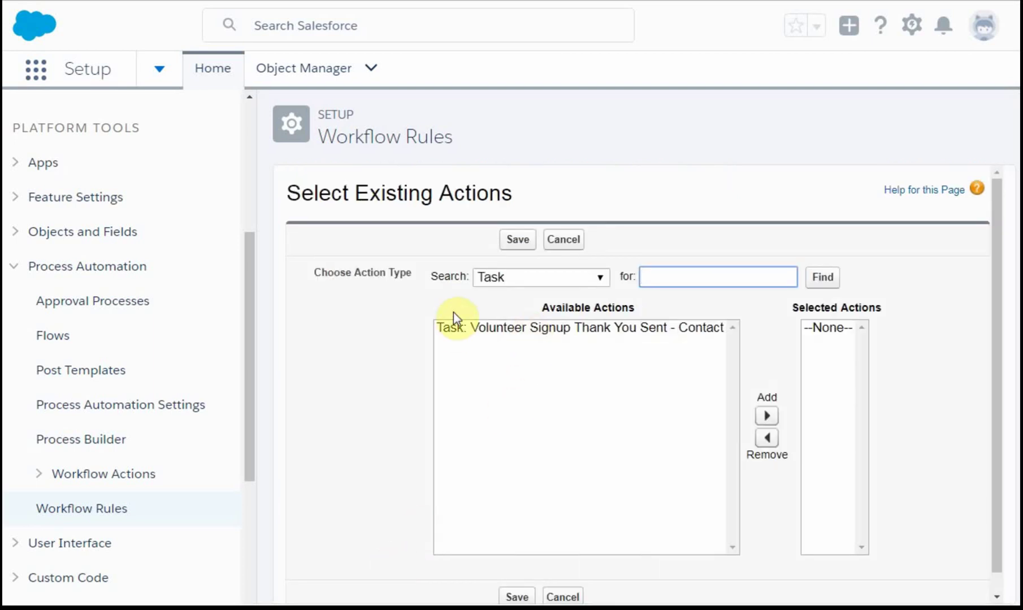
Add the 'Force501 v email follow - urgent' email alert as an immediate action and save
click(601, 278)
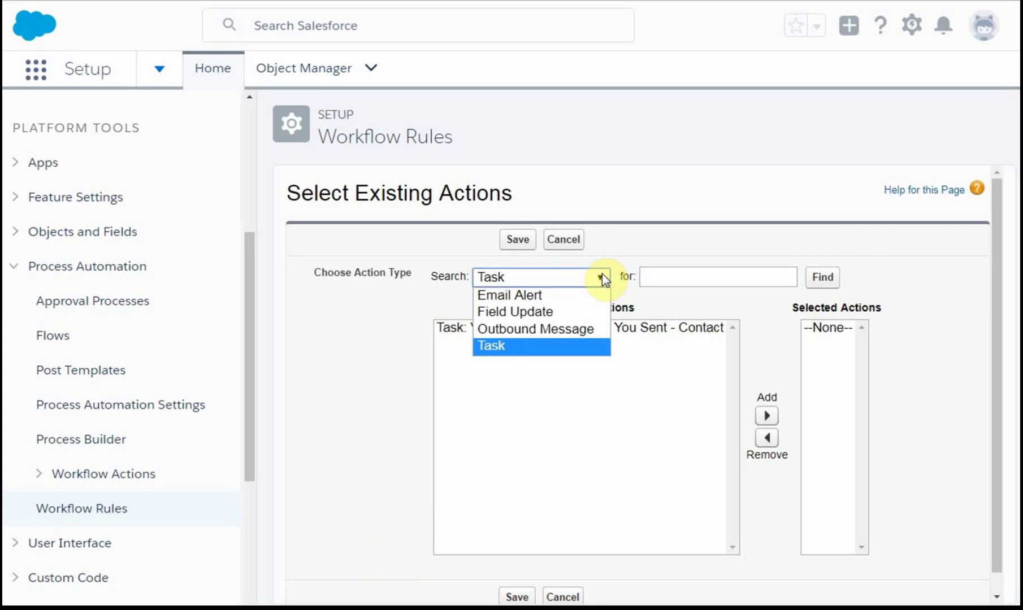
click(582, 295)
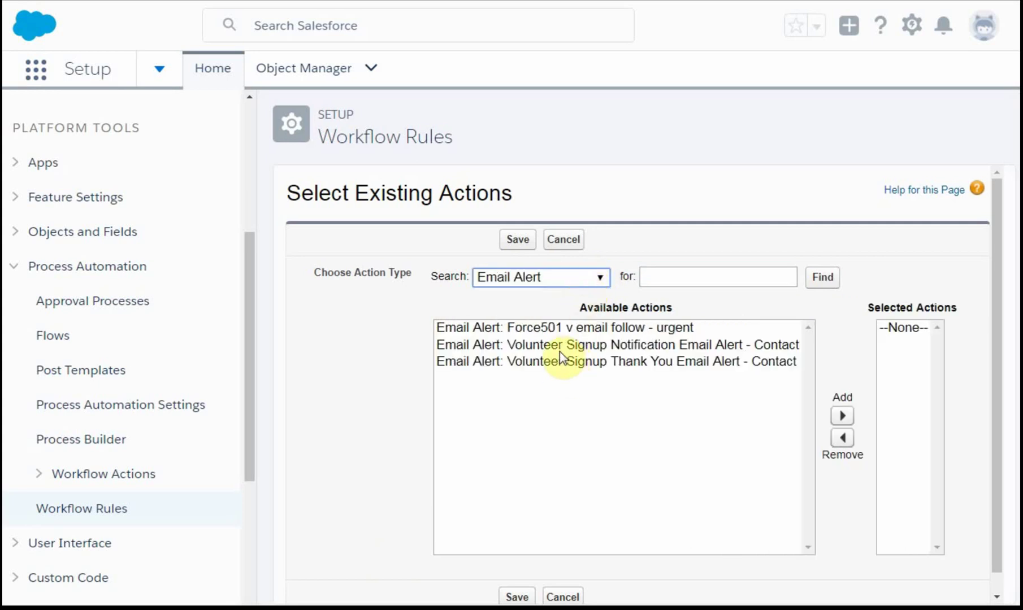
click(572, 330)
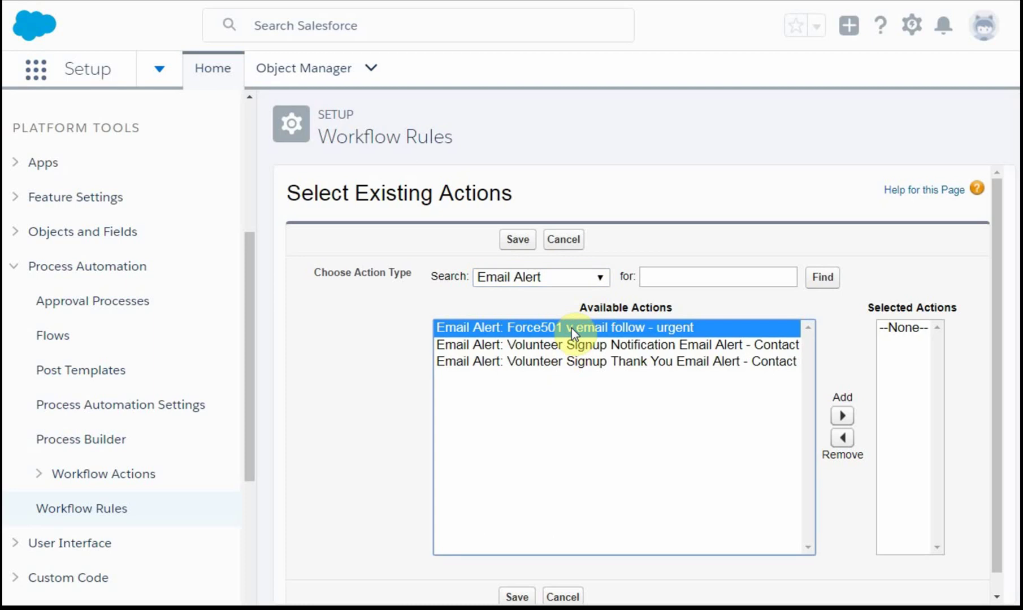
click(840, 420)
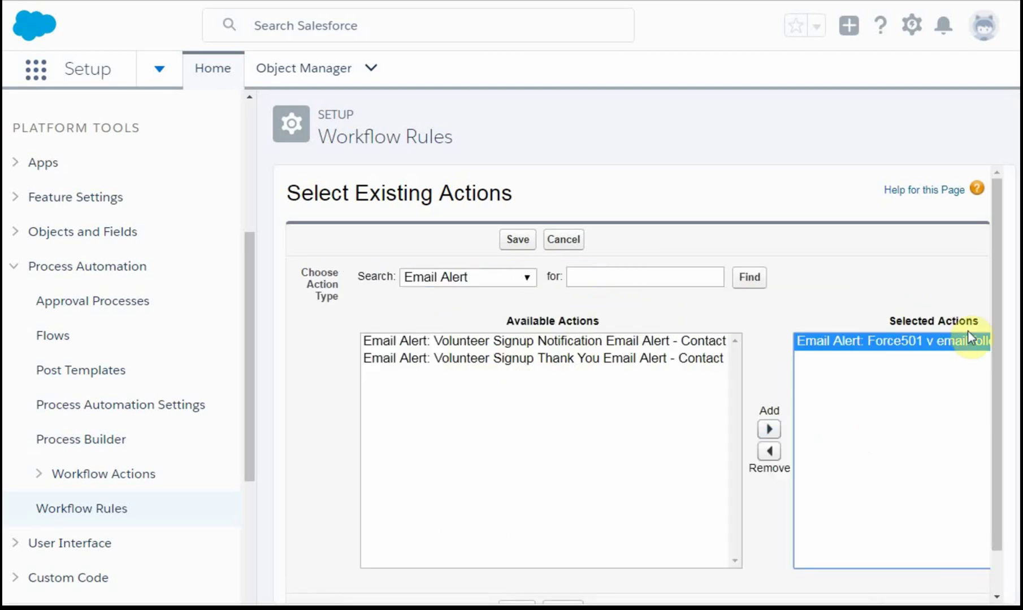
scroll(992, 346, down, 1)
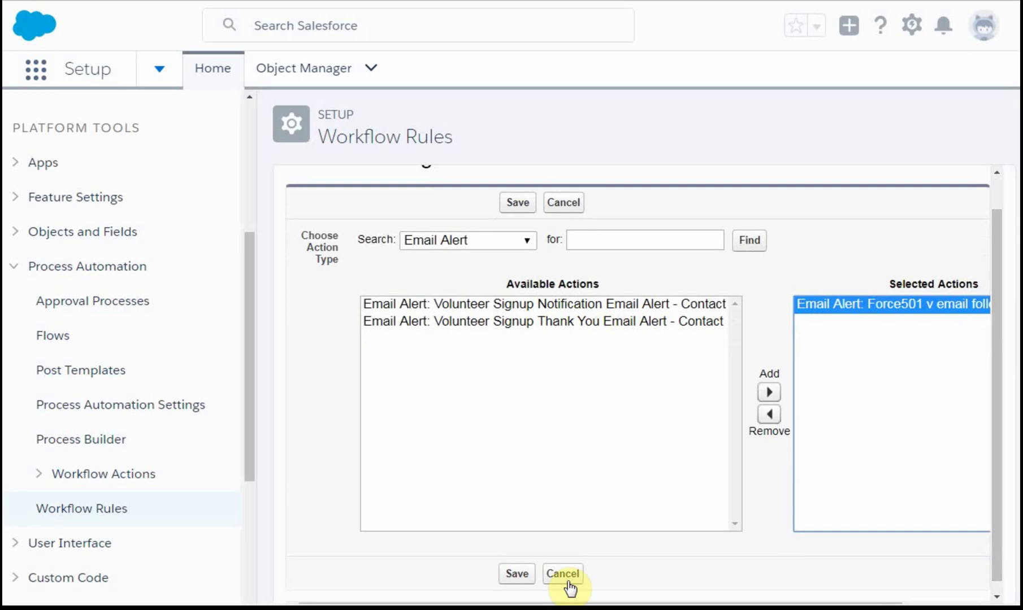
click(521, 574)
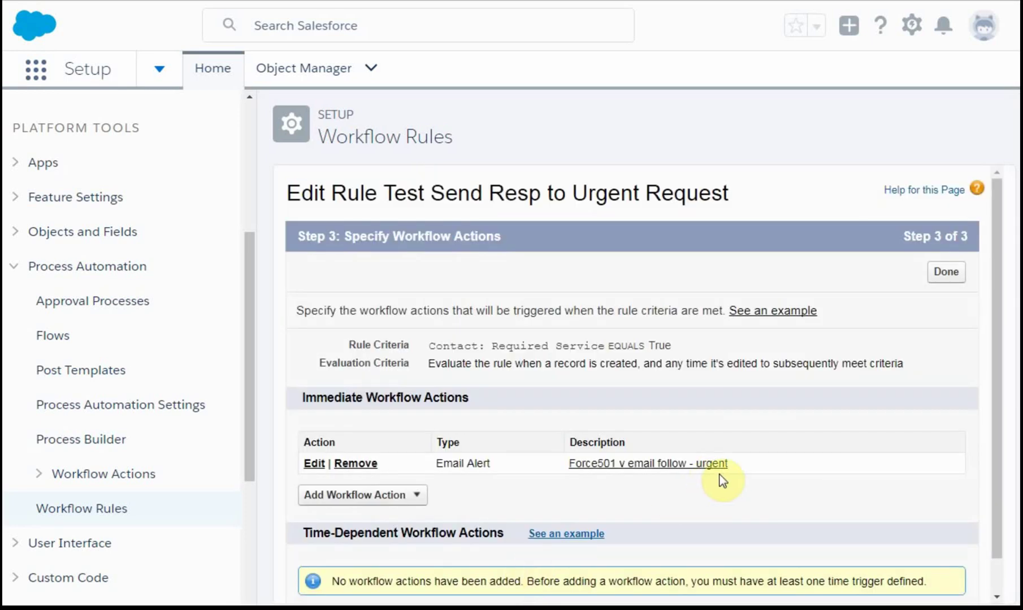
scroll(688, 498, down, 1)
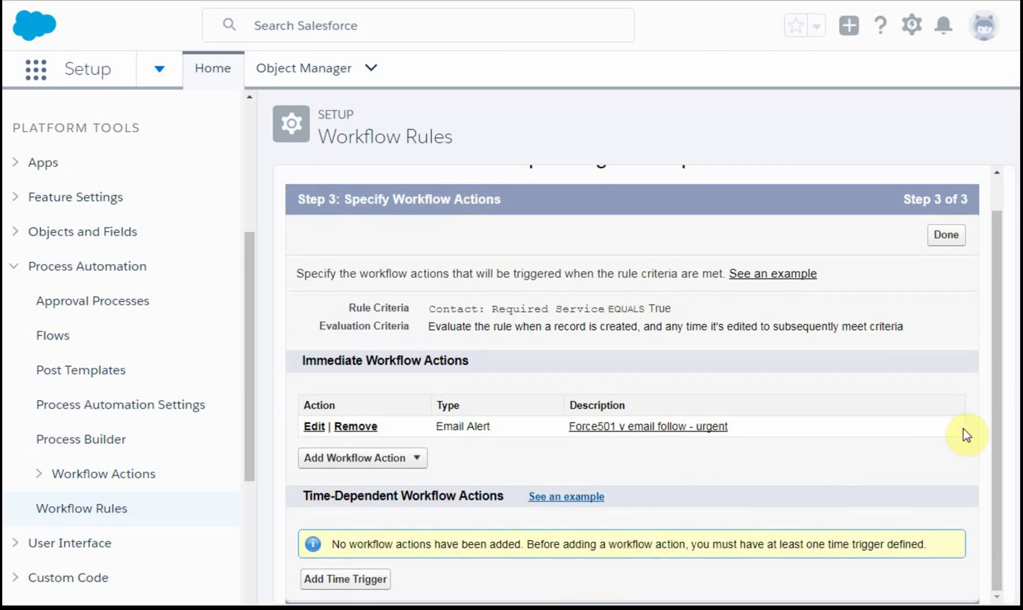
Finish the 'Test Send Resp to Urgent Request' rule and activate it
click(947, 239)
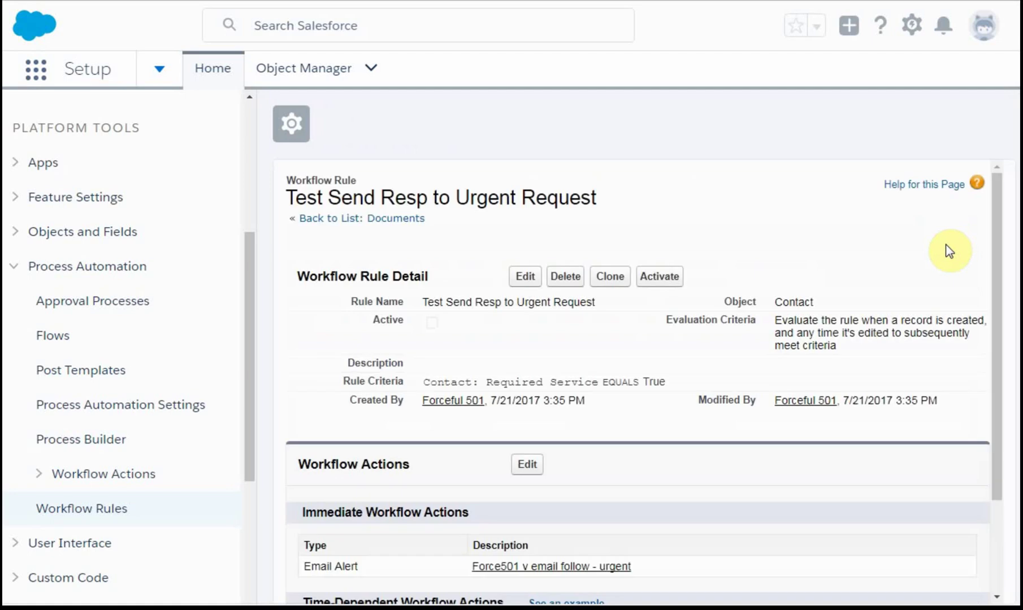
scroll(860, 396, down, 2)
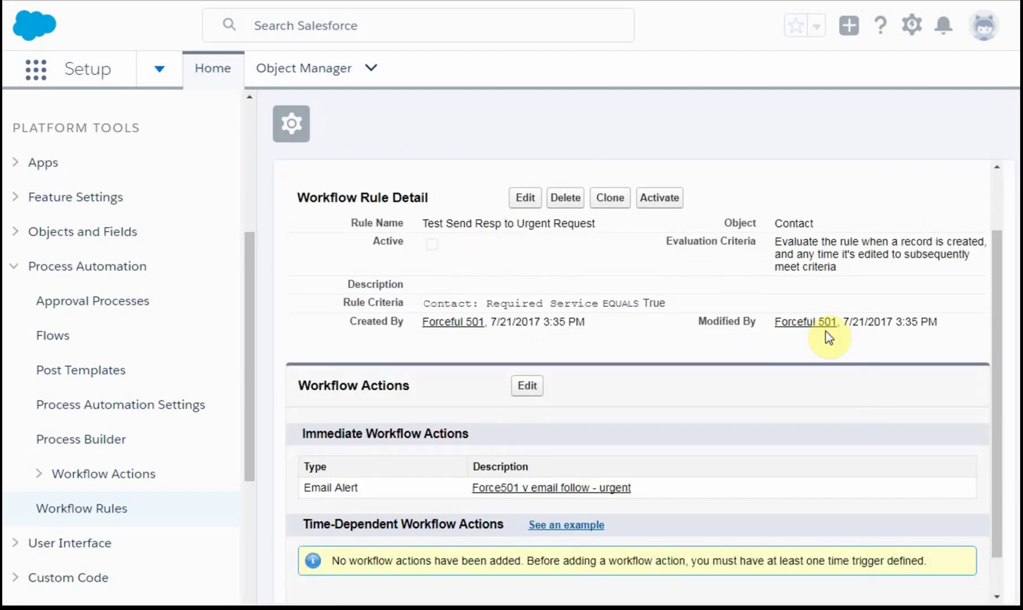
click(664, 198)
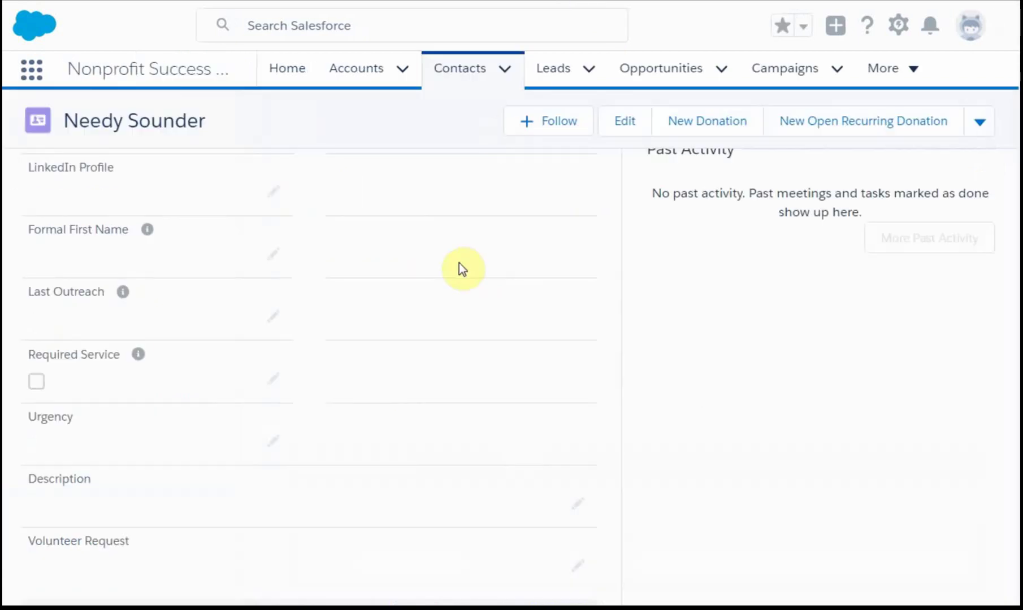
Check the Required Service box on the contact record and save it
scroll(459, 267, up, 3)
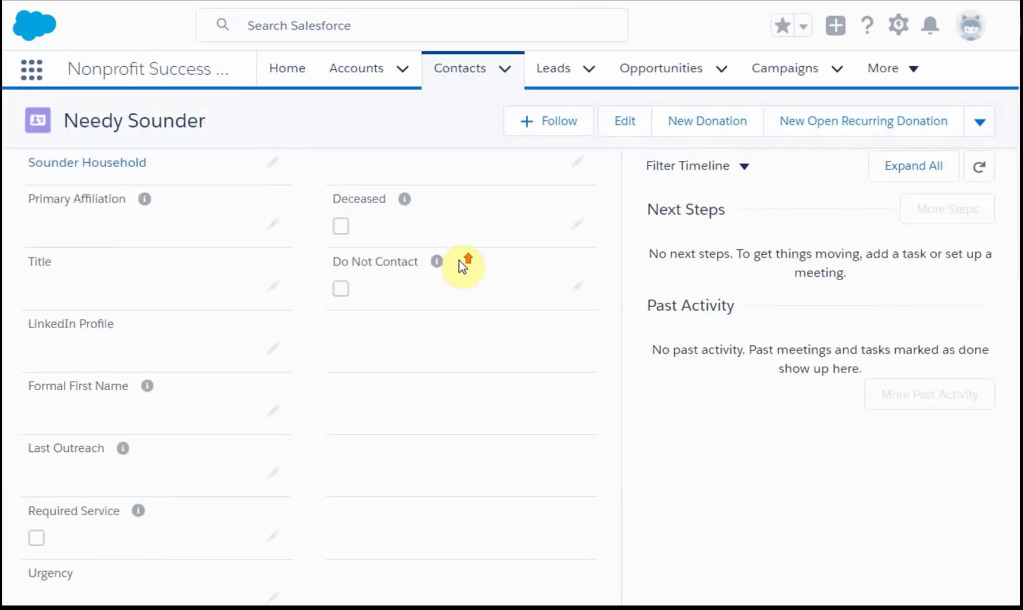
scroll(459, 262, up, 3)
scroll(459, 267, down, 7)
scroll(458, 260, down, 4)
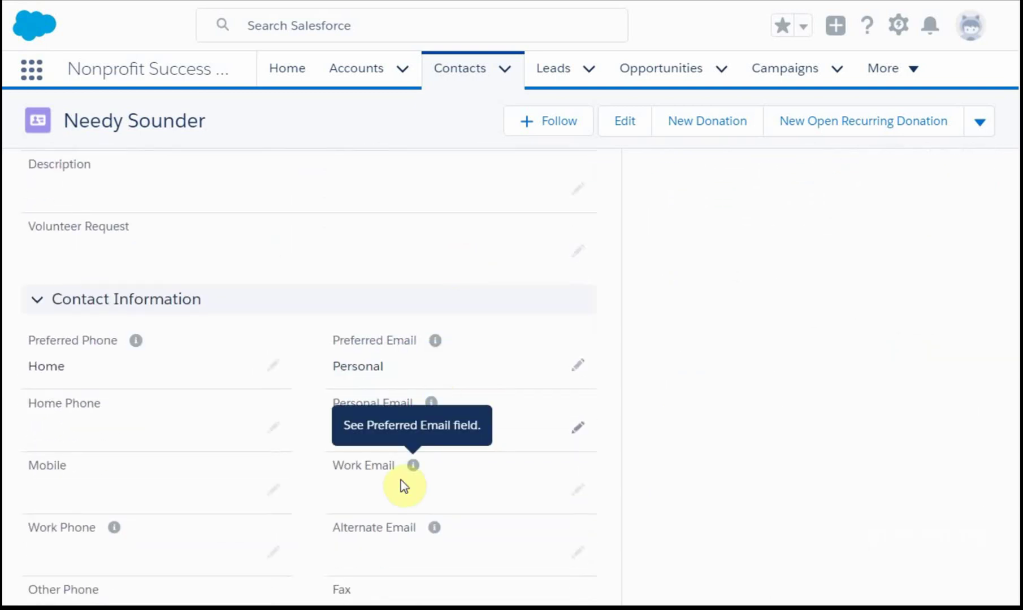
scroll(473, 290, up, 3)
scroll(472, 290, up, 2)
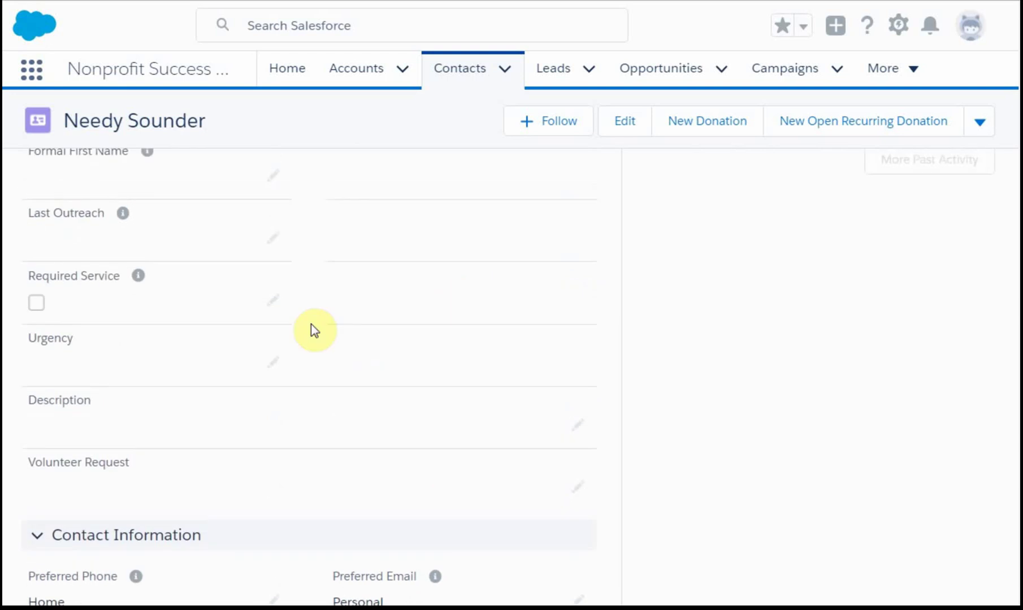
double_click(40, 305)
triple_click(68, 310)
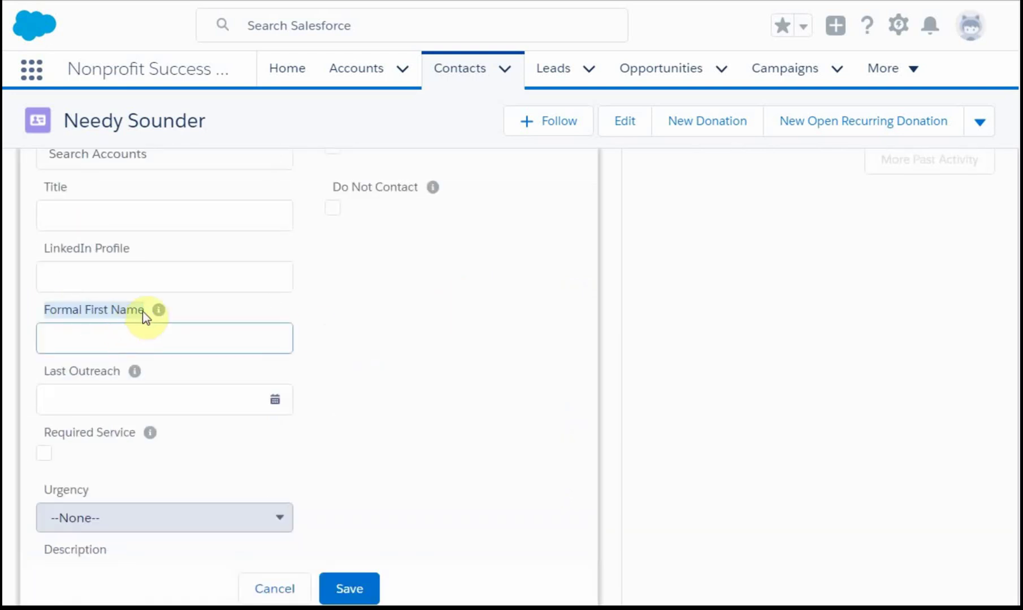
scroll(217, 337, down, 2)
click(44, 312)
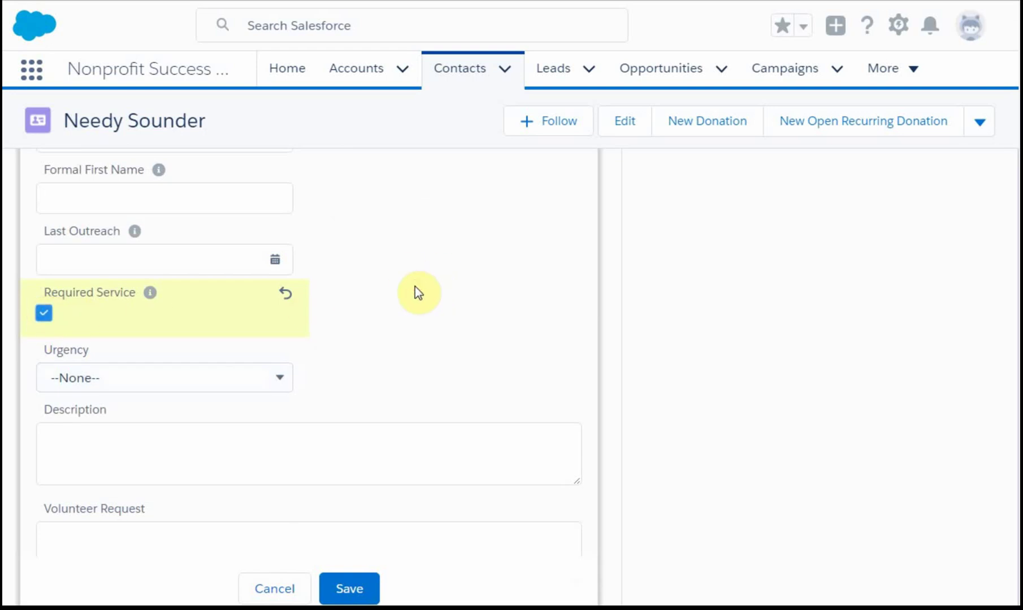
click(352, 588)
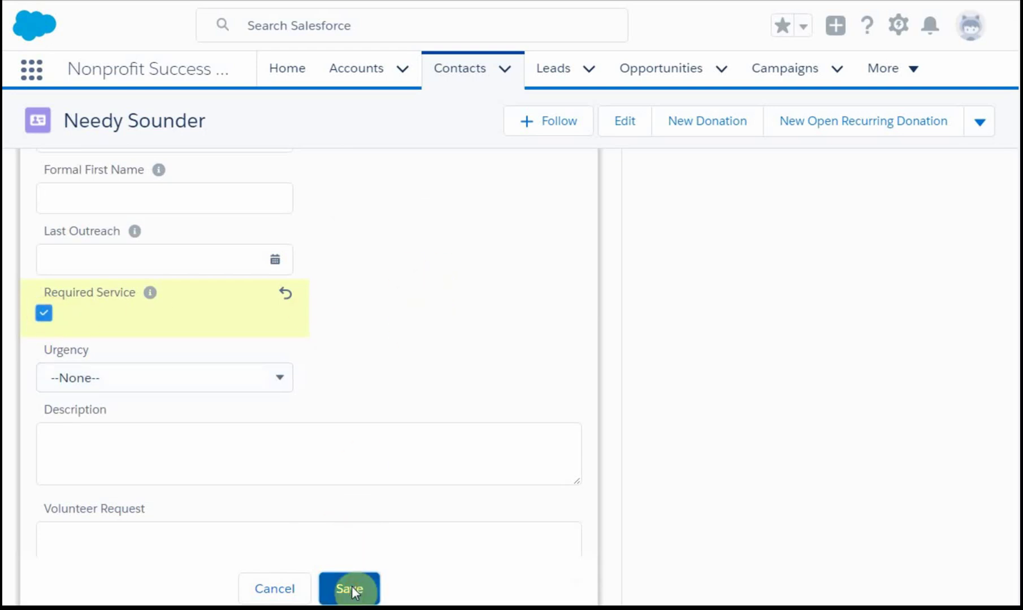
scroll(397, 313, up, 2)
scroll(310, 373, down, 1)
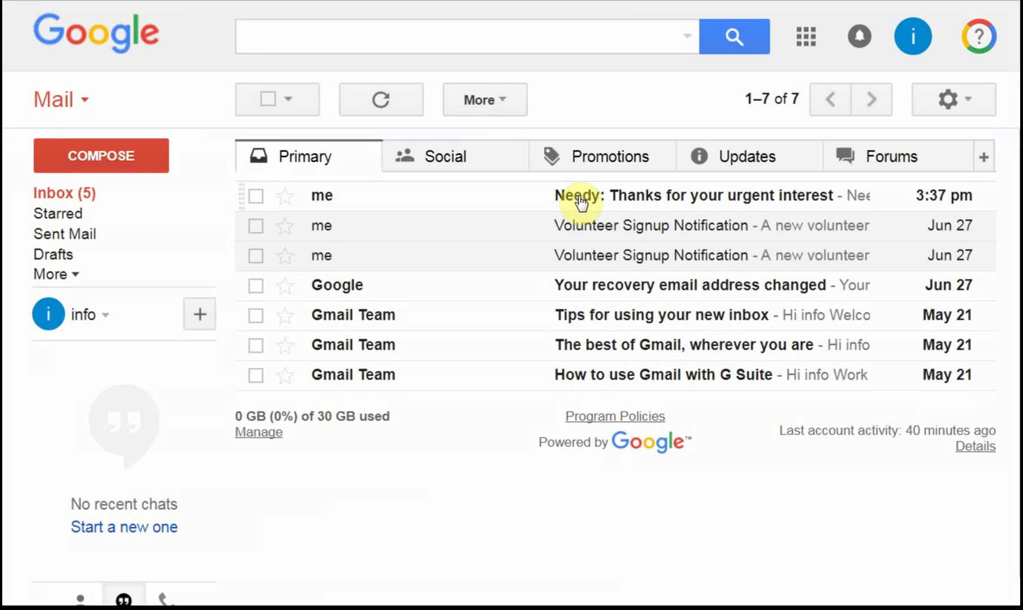
Open the 'Thanks for your urgent interest' email in the Gmail inbox
click(580, 198)
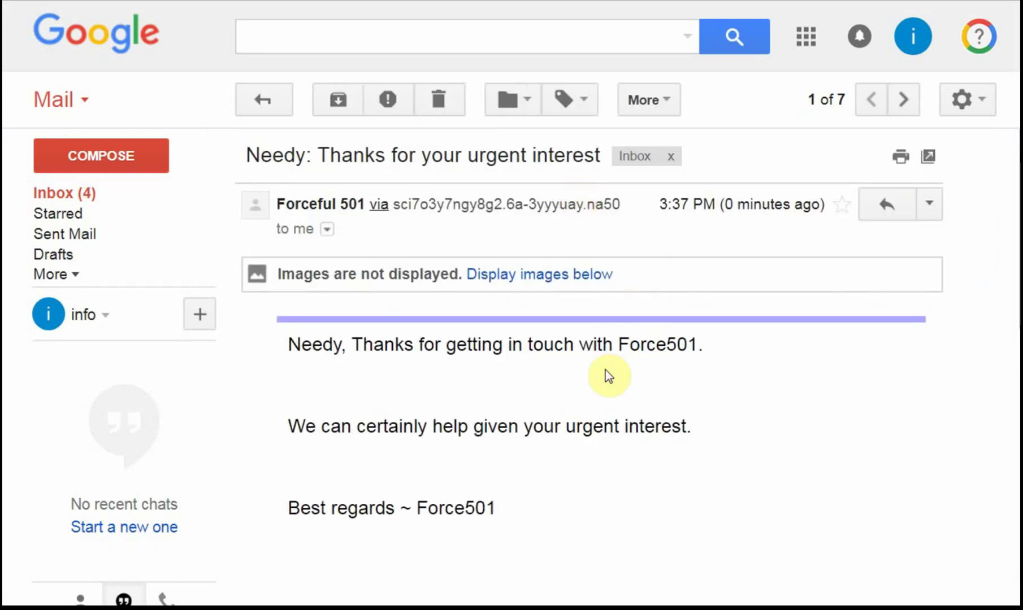